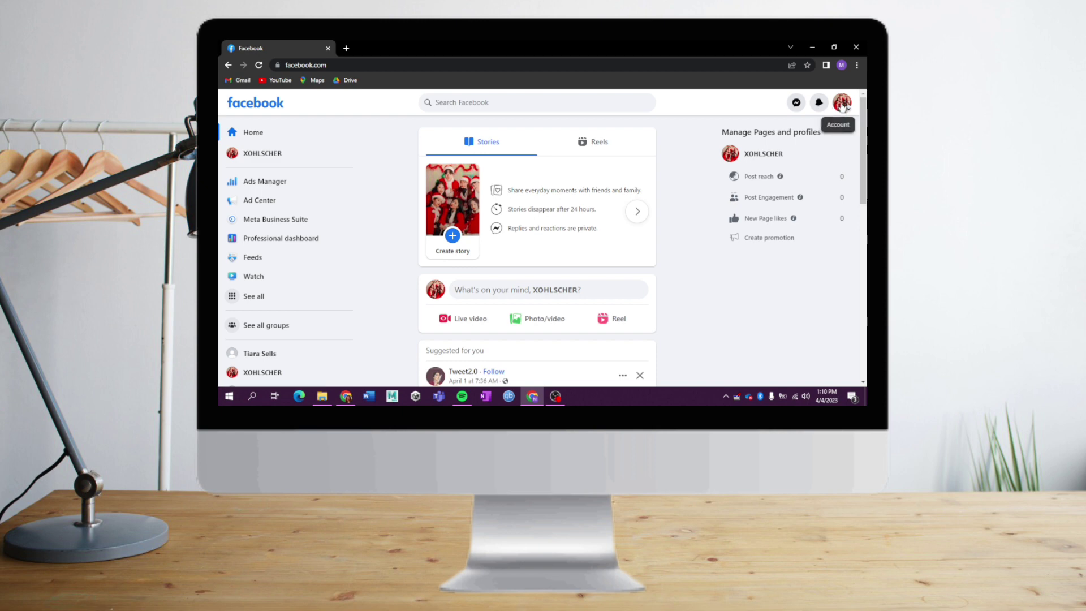
- Open the Facebook account menu from the profile avatar
click(844, 107)
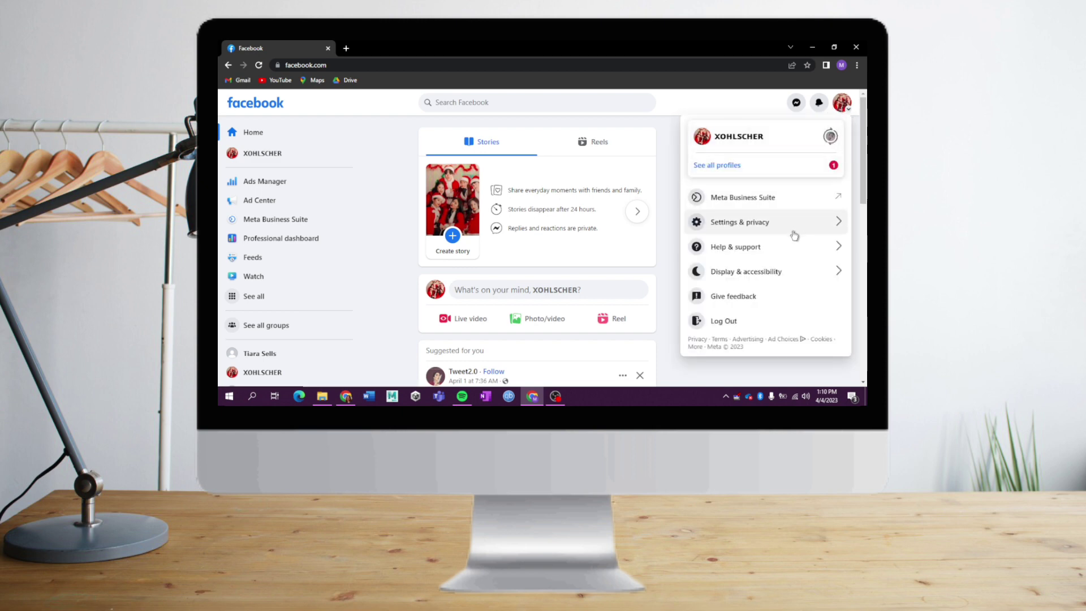
- Go to Meta Business Suite and view its Settings People page
click(799, 197)
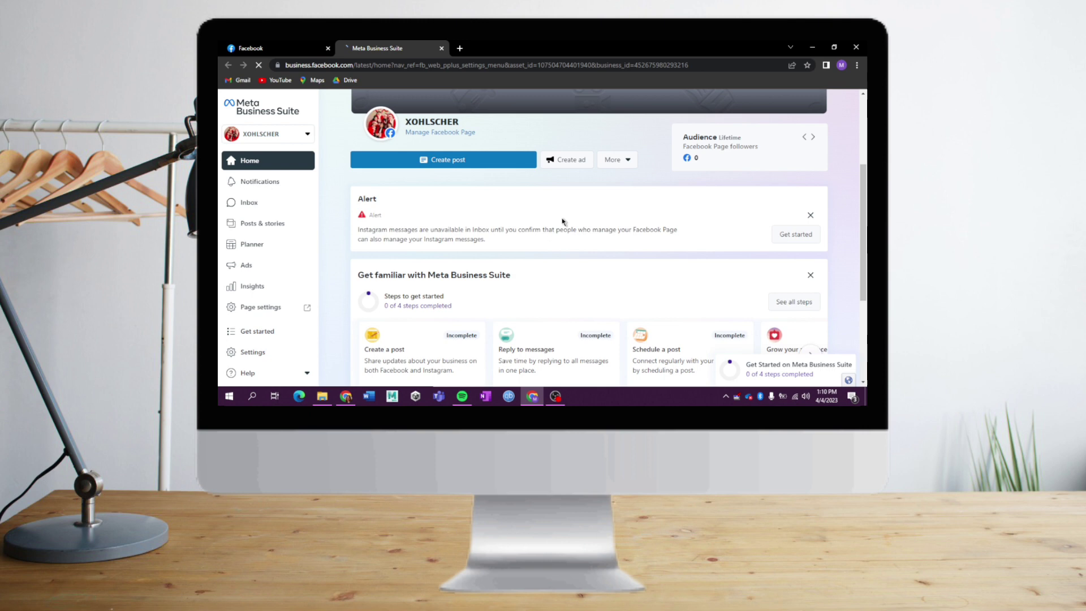
click(261, 355)
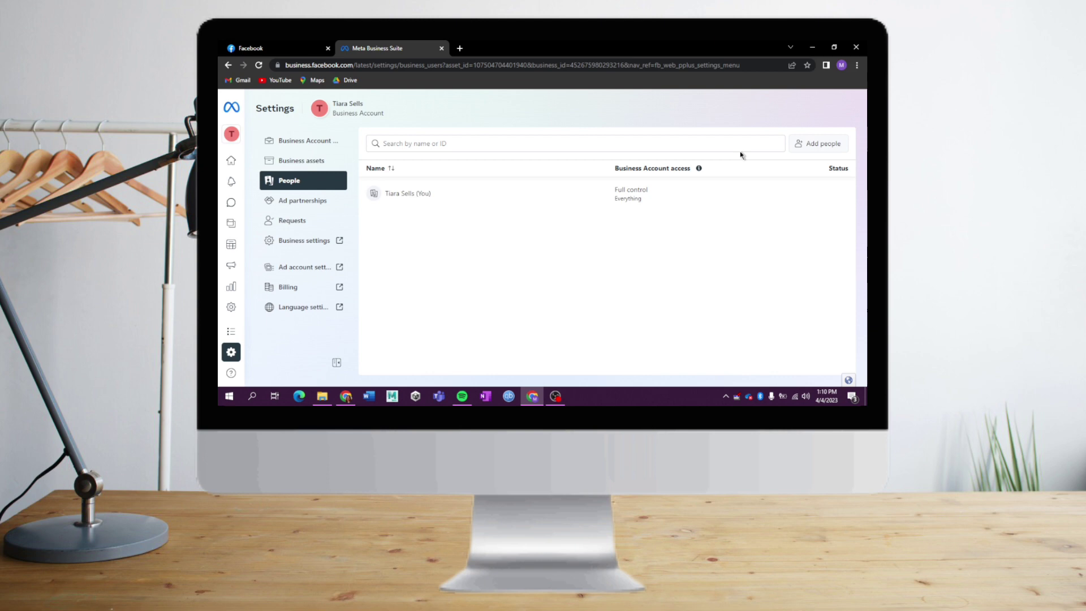
click(815, 145)
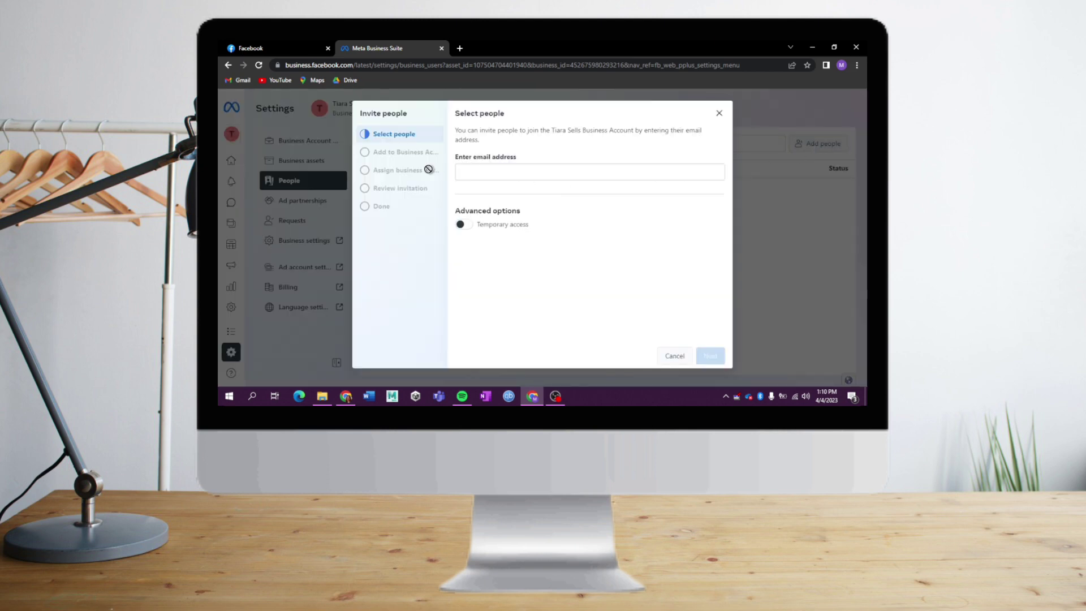
click(536, 170)
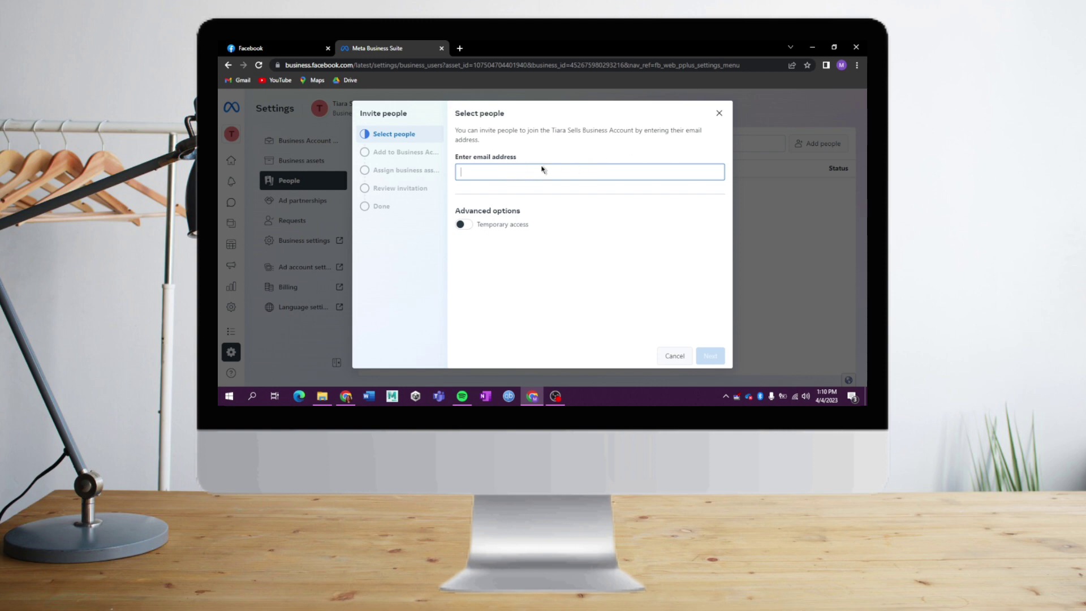
click(719, 113)
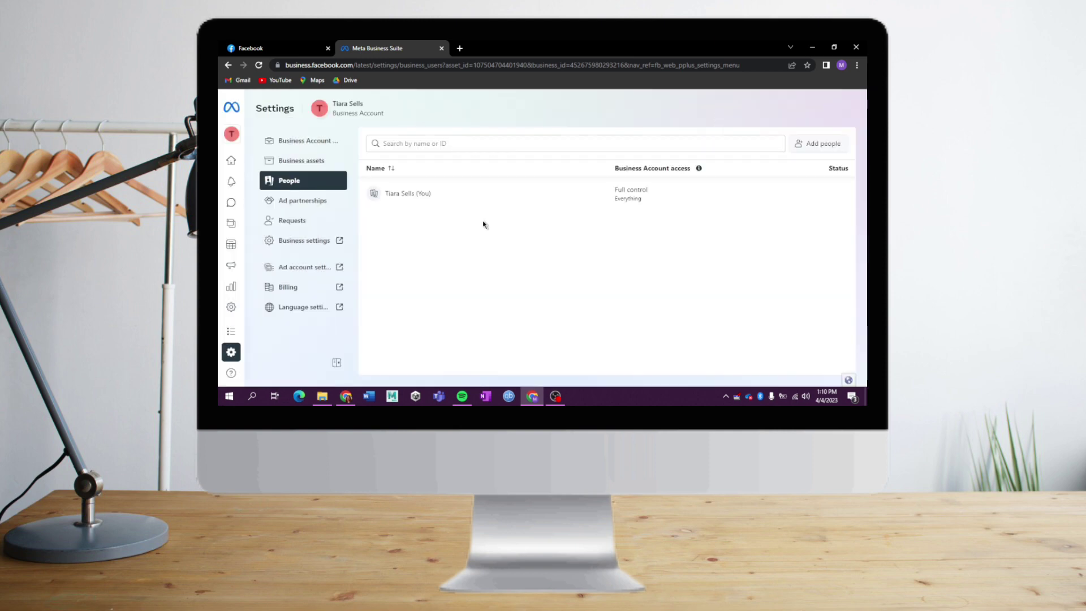
- View the Page access list for the XOHLSCHER Page under Business assets
click(317, 161)
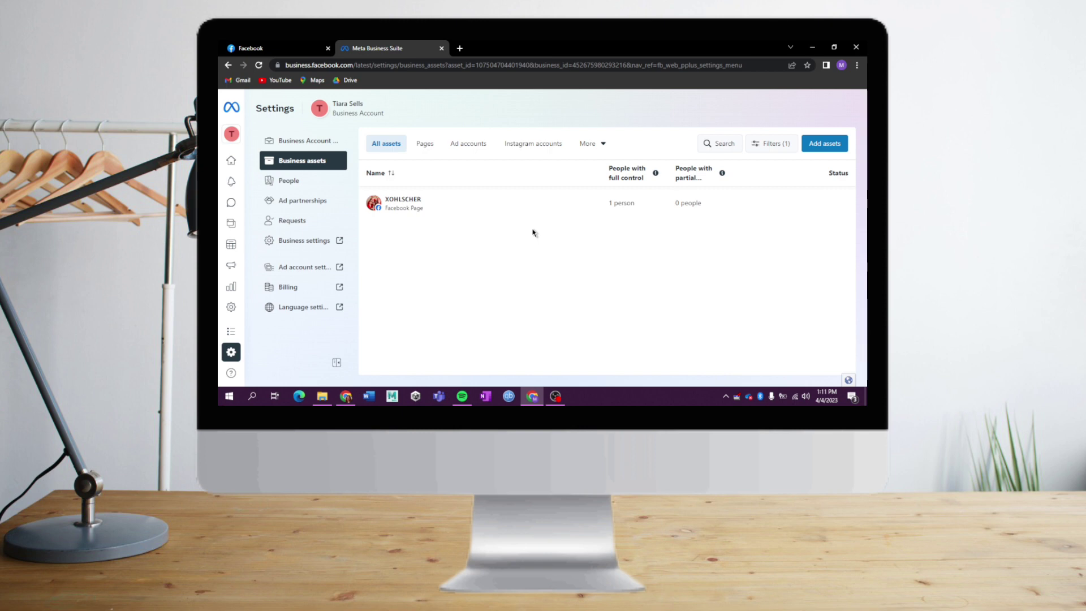
click(569, 206)
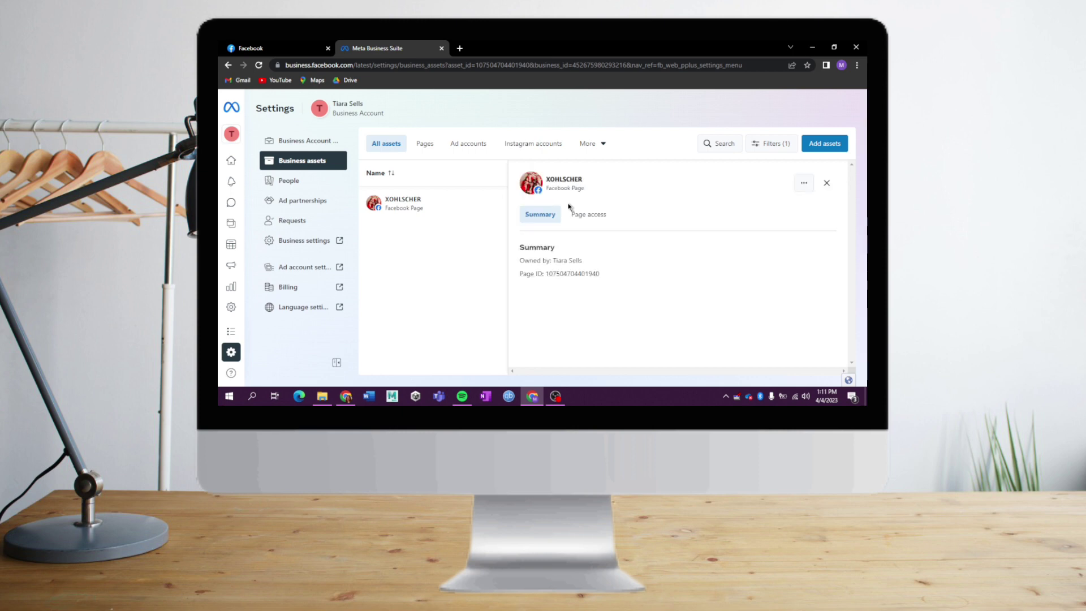
click(594, 220)
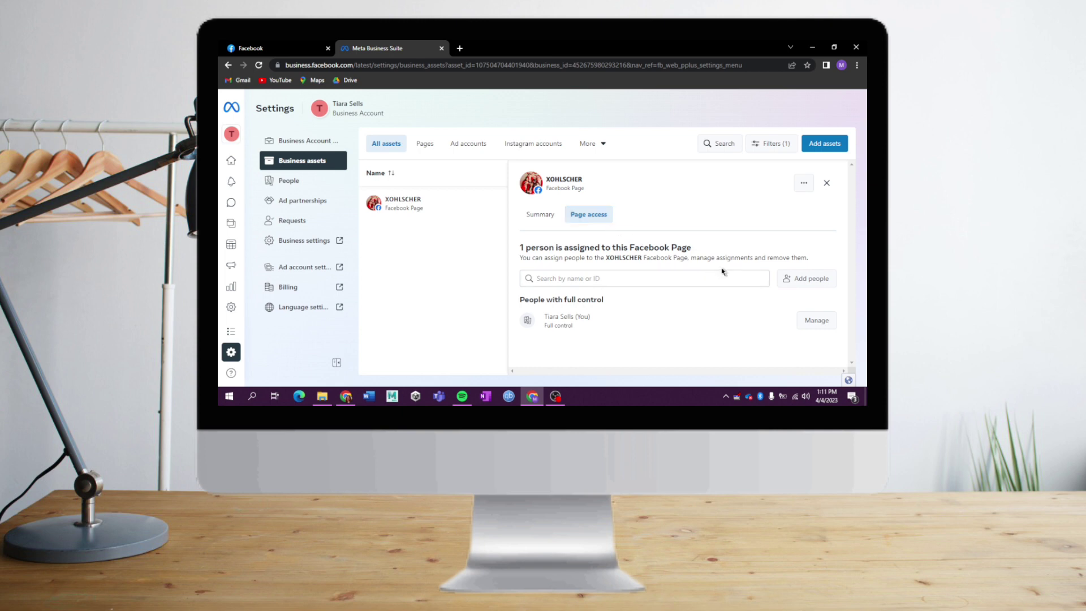
click(805, 283)
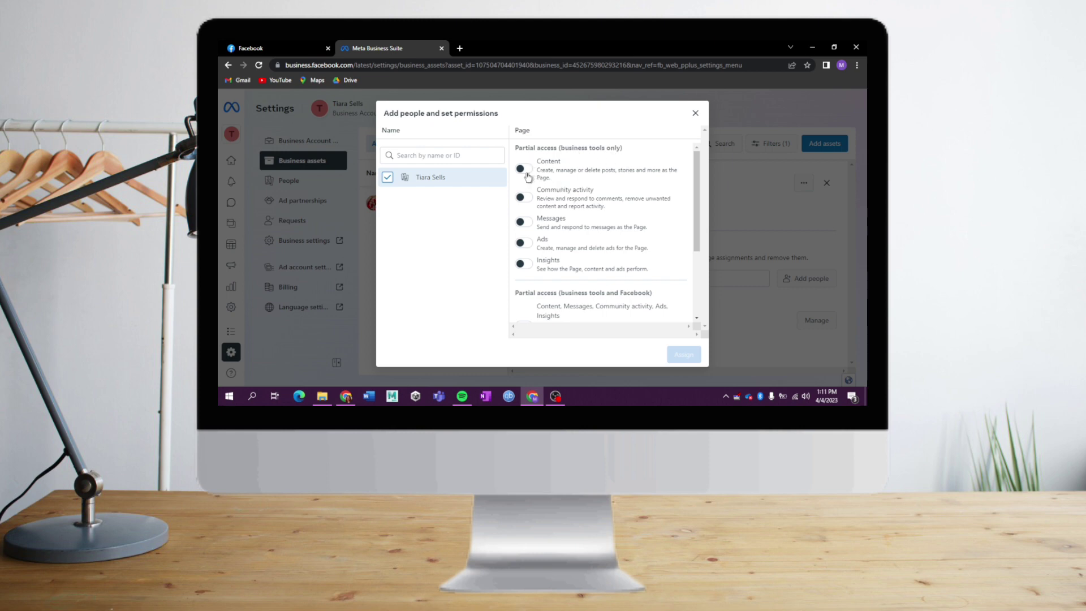
click(526, 171)
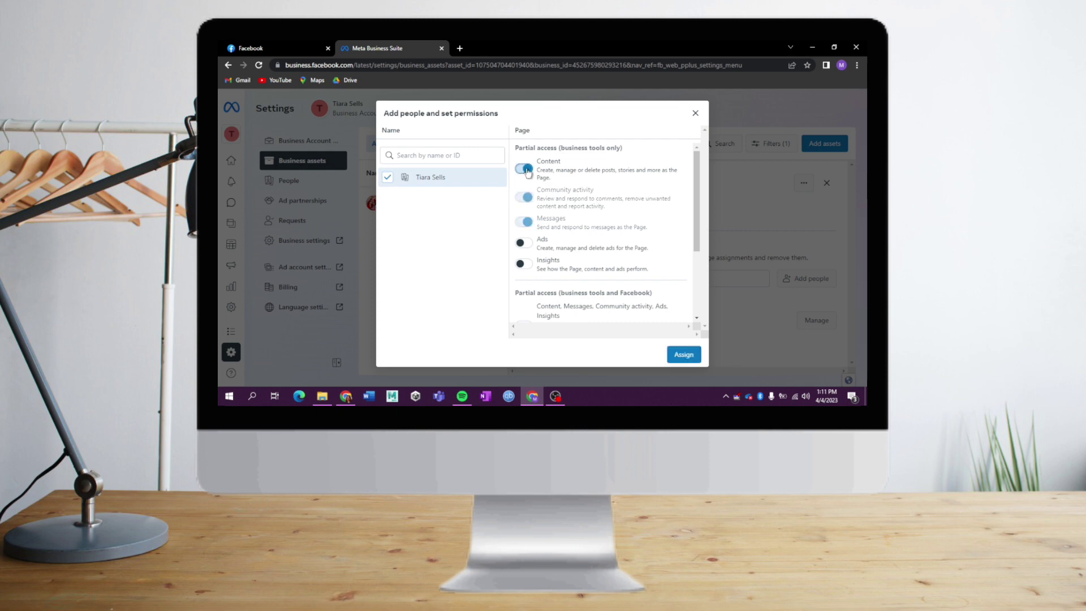
click(524, 243)
scroll(574, 239, down, 3)
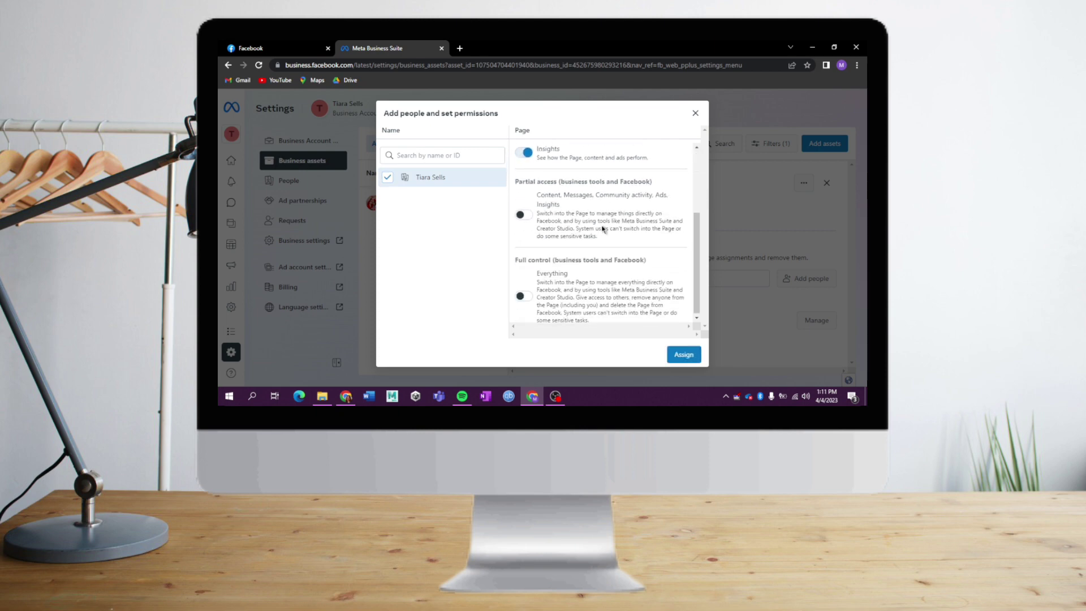
click(524, 214)
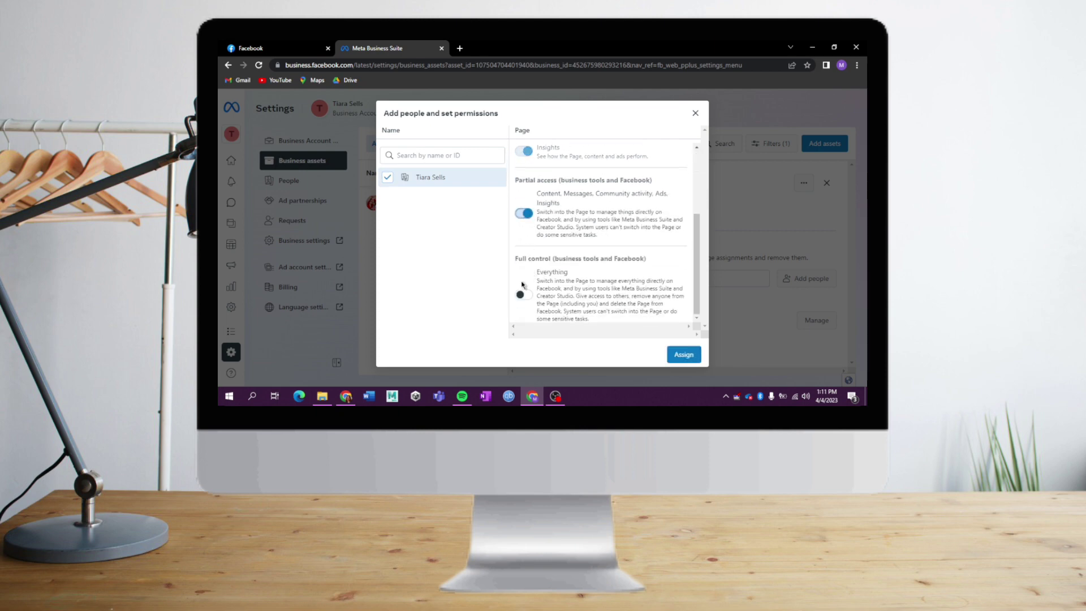
click(523, 295)
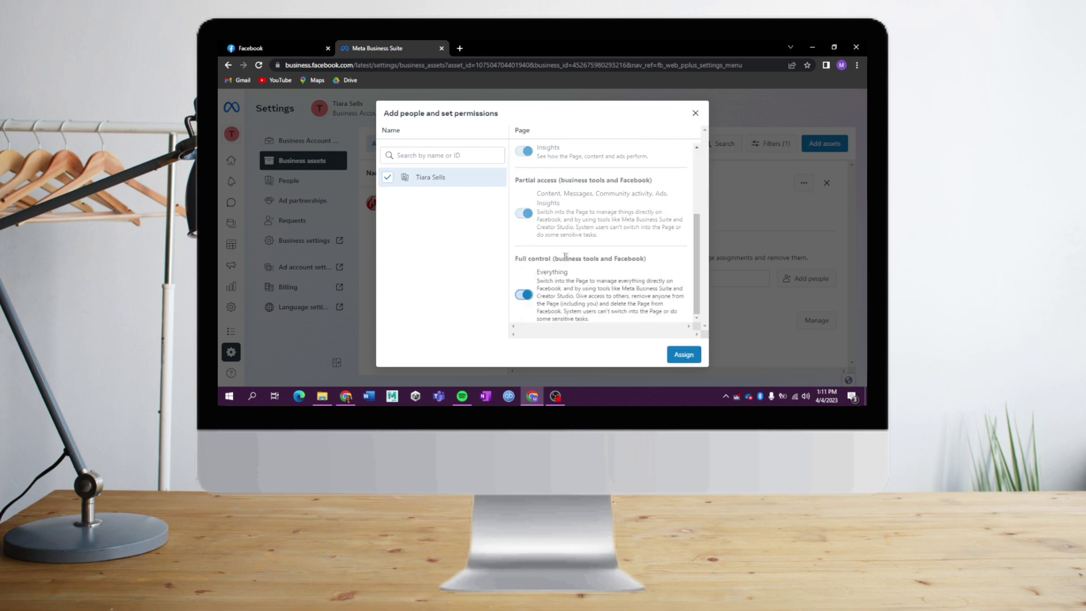
click(686, 355)
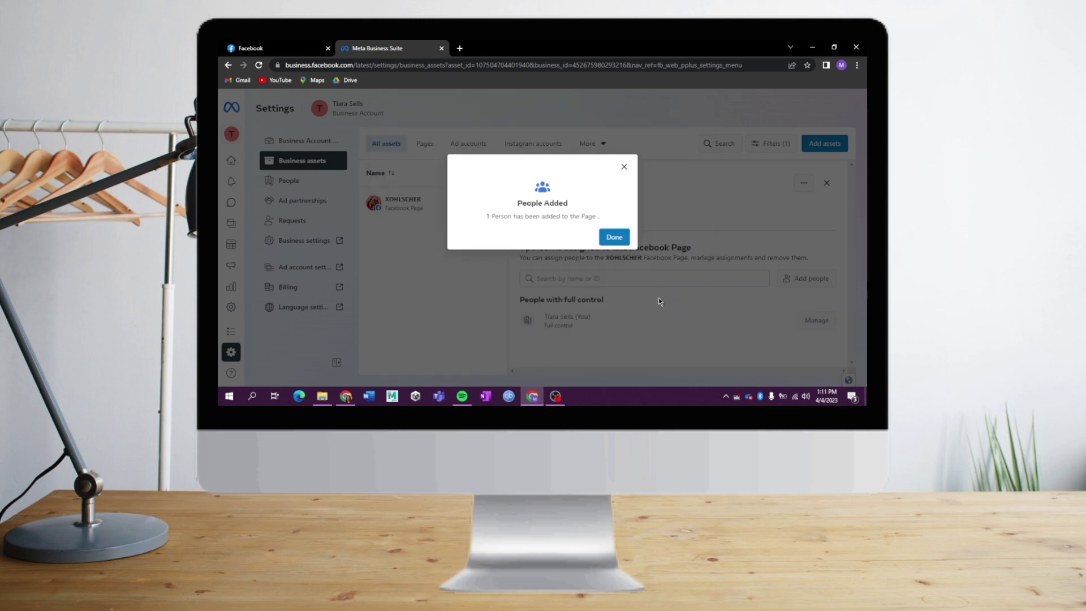
- Close the People Added confirmation with Done
click(614, 239)
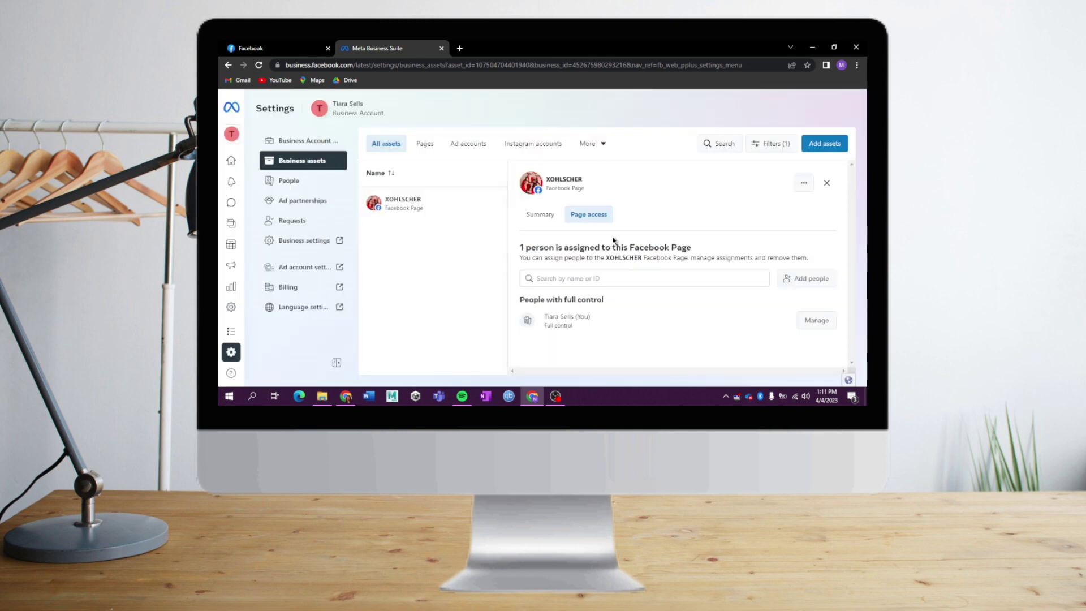